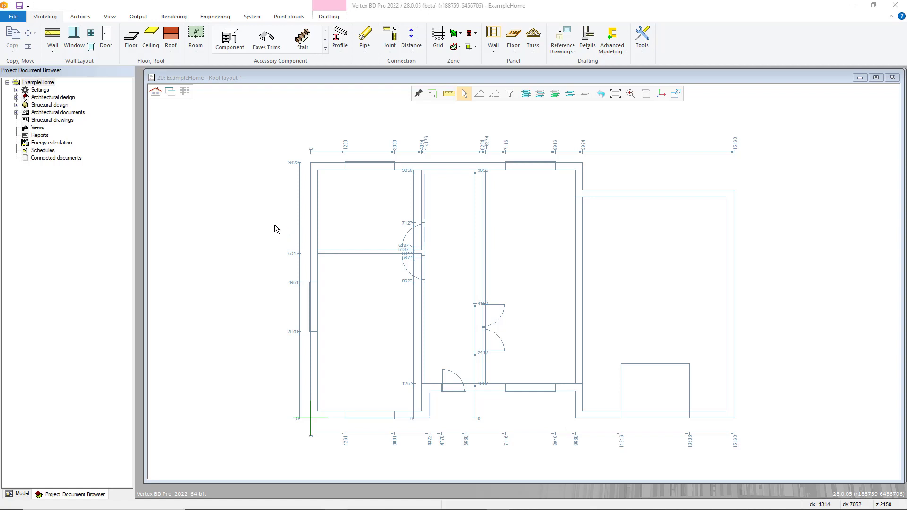
Step: Dismiss the drawing-model pair popup and start a generated sketch roof from the roof types list
click(155, 92)
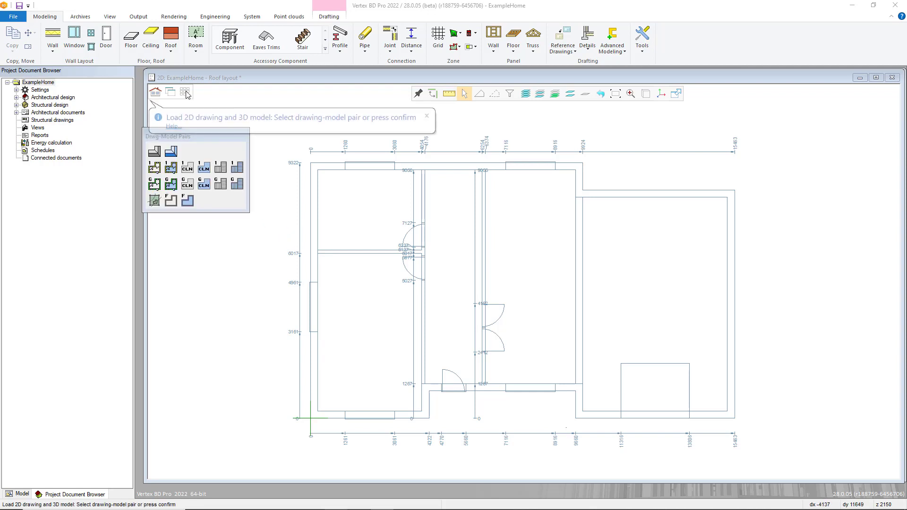
click(154, 152)
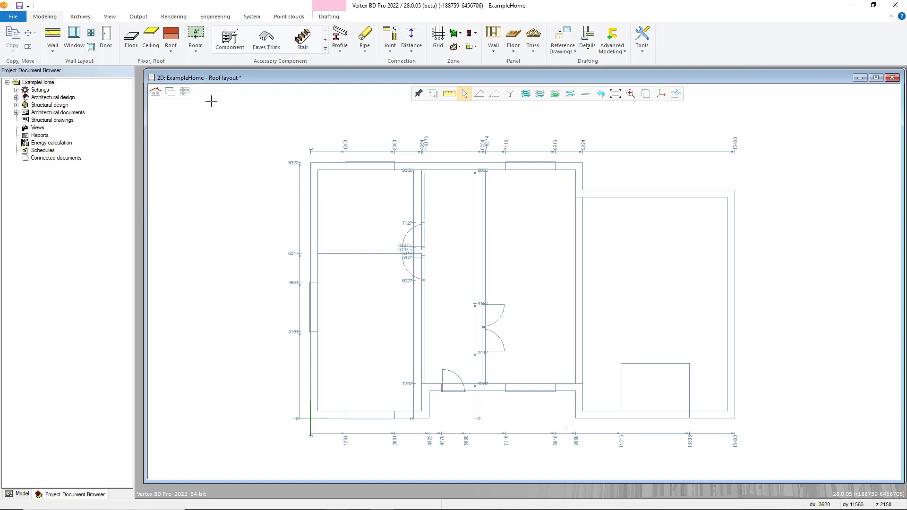
click(171, 42)
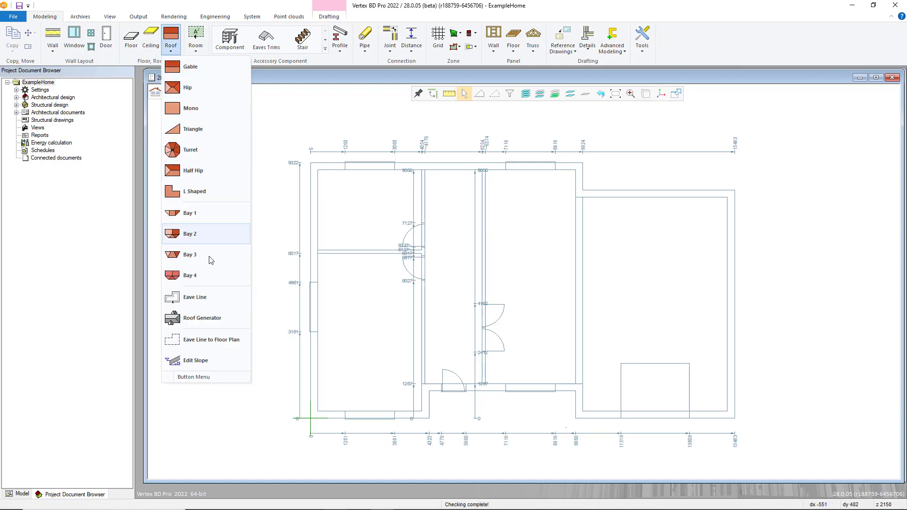
click(206, 324)
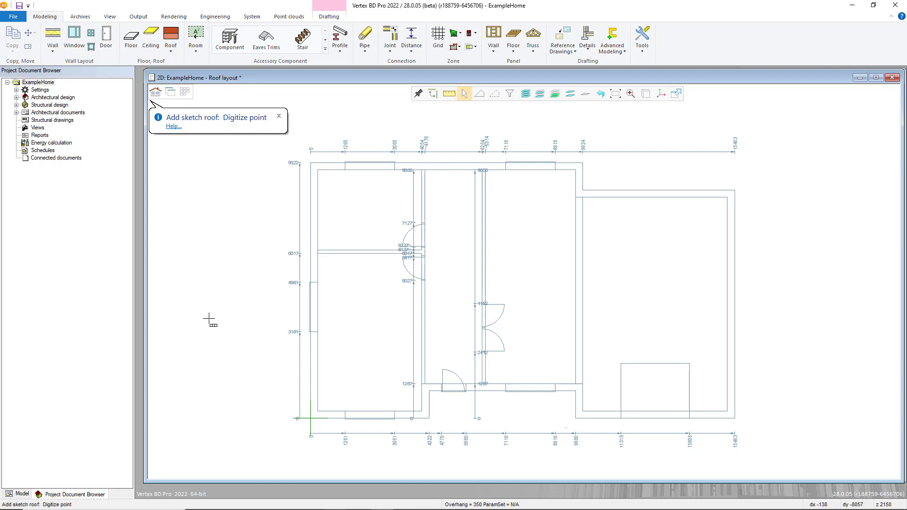
Step: Restart the generated sketch roof and bring up its context options on the plan
right_click(336, 197)
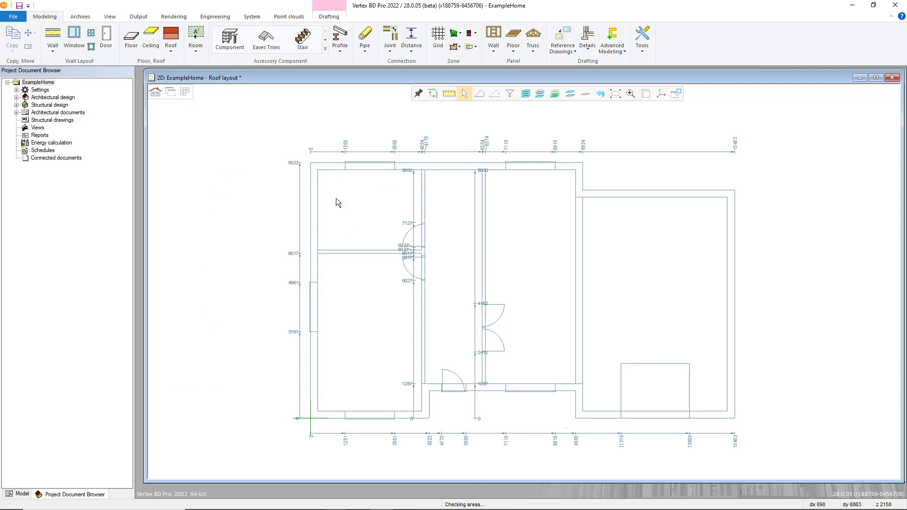
click(171, 42)
click(170, 41)
click(201, 320)
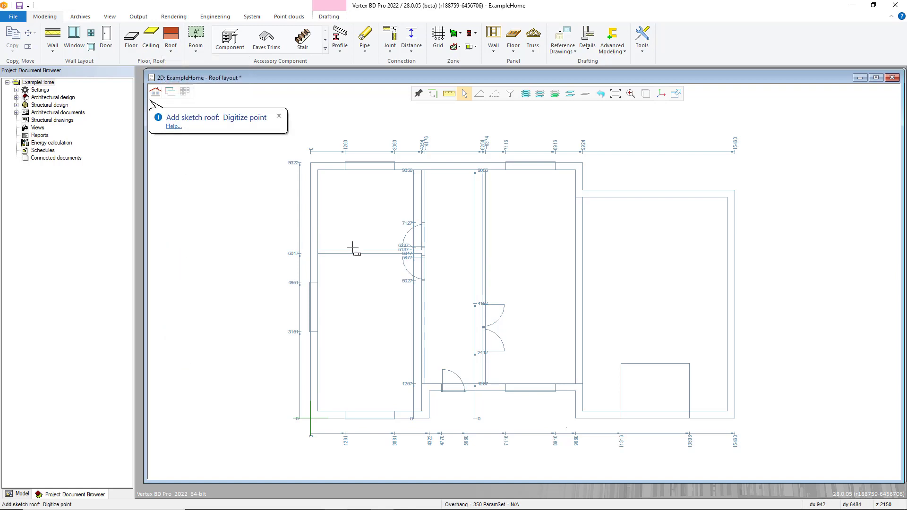
right_click(334, 236)
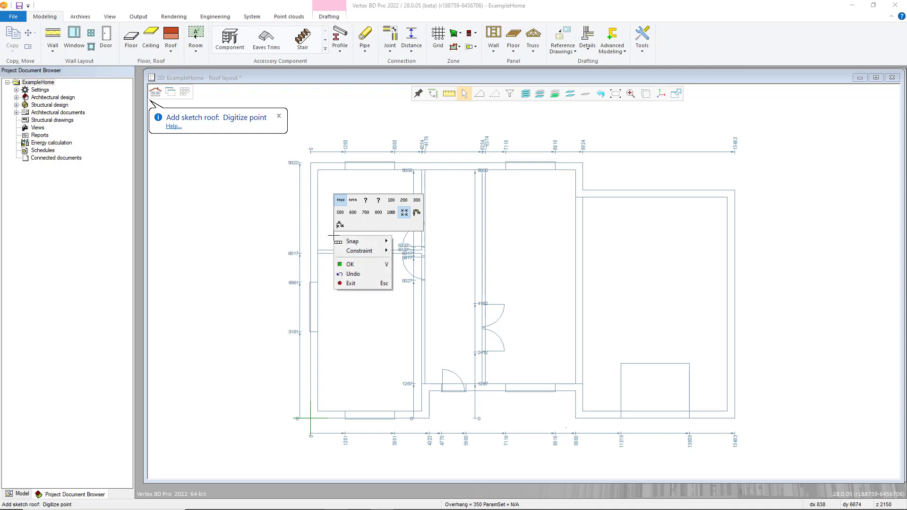
Step: Open Roof Parameters, glance at Special roofs, and browse the Material Code to show ROOF-FELT's properties
click(340, 201)
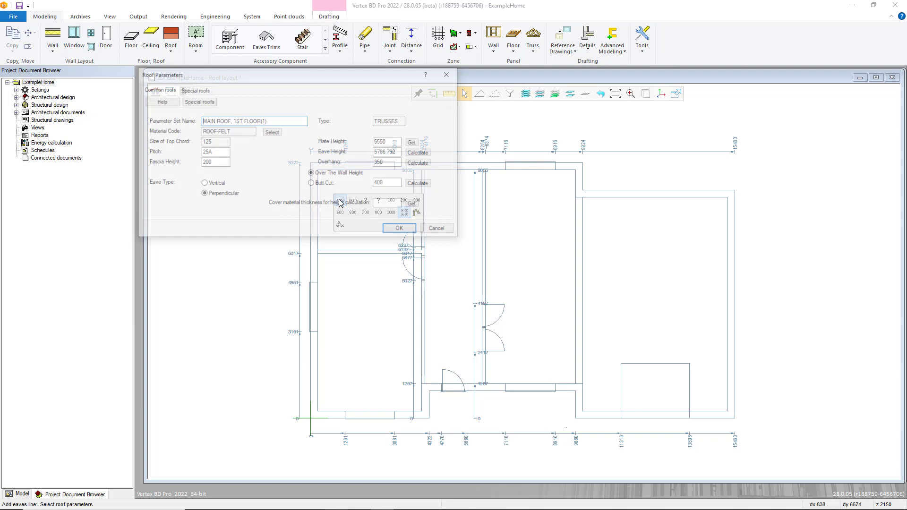
drag(305, 75, 345, 169)
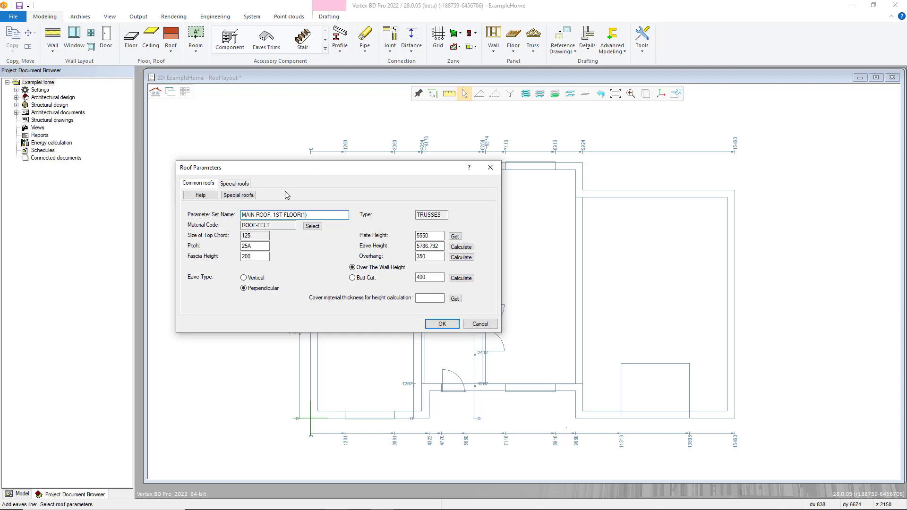
click(237, 184)
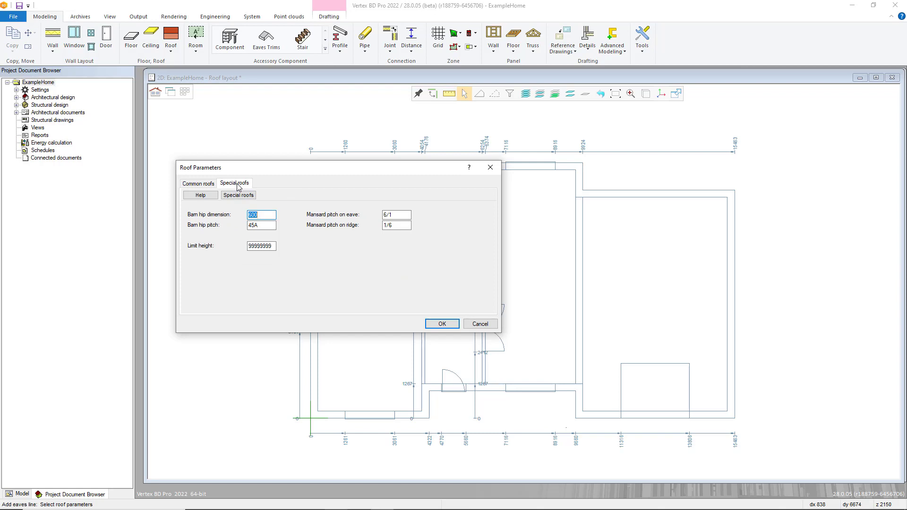
click(203, 183)
click(326, 215)
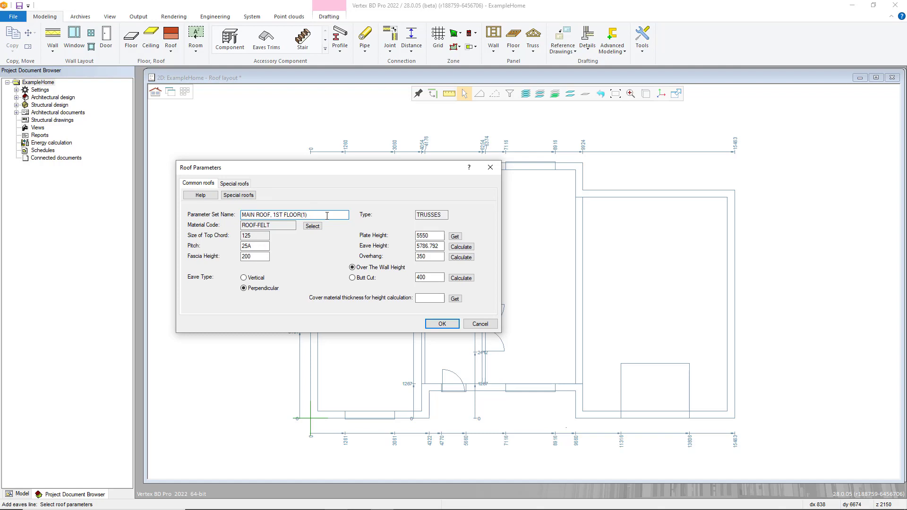
click(313, 227)
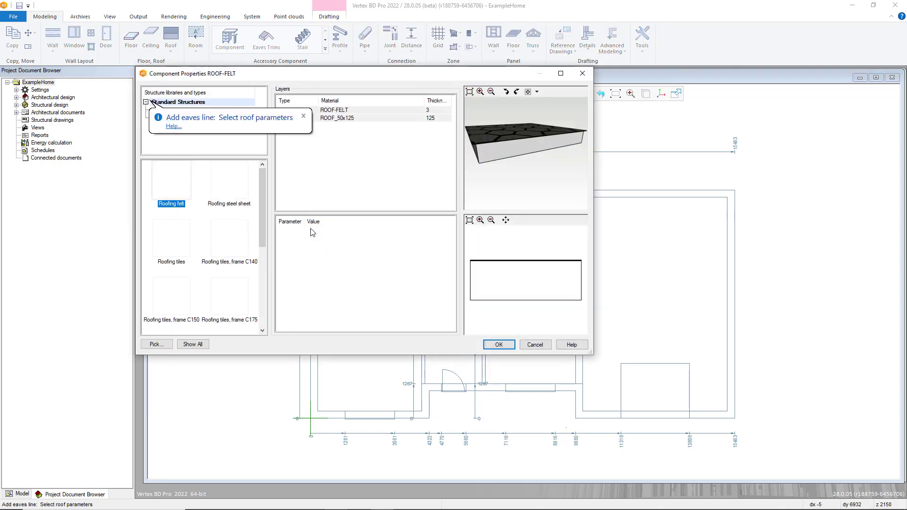
Step: Keep ROOF-FELT and review pitch 25A, fascia height 200 and plate height 5550
click(499, 344)
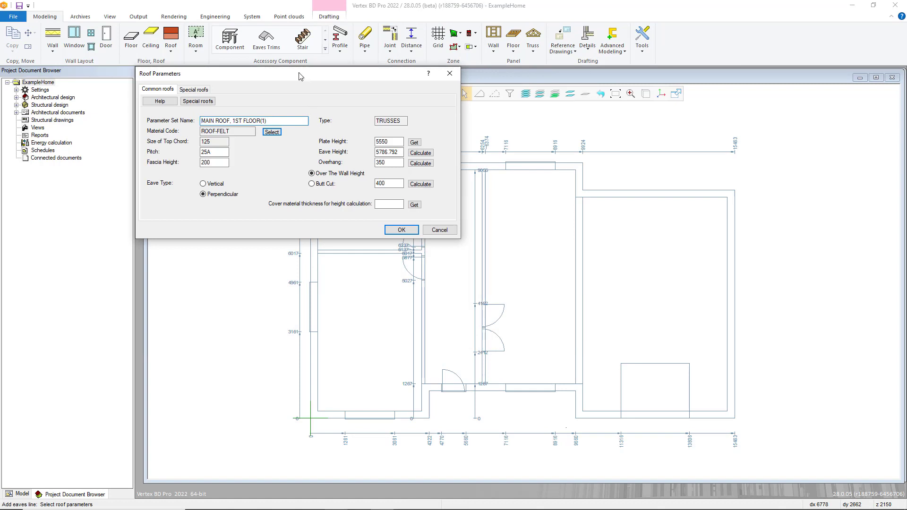
drag(296, 75, 383, 147)
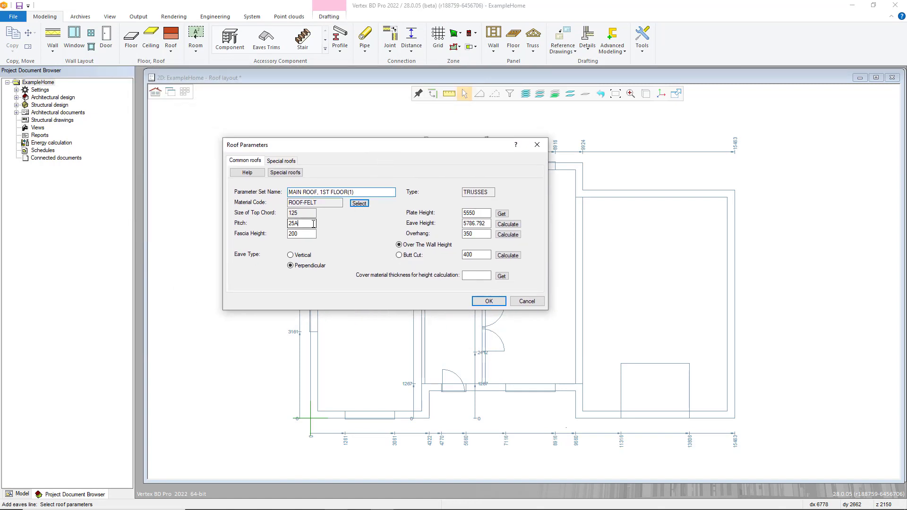
click(293, 223)
click(313, 234)
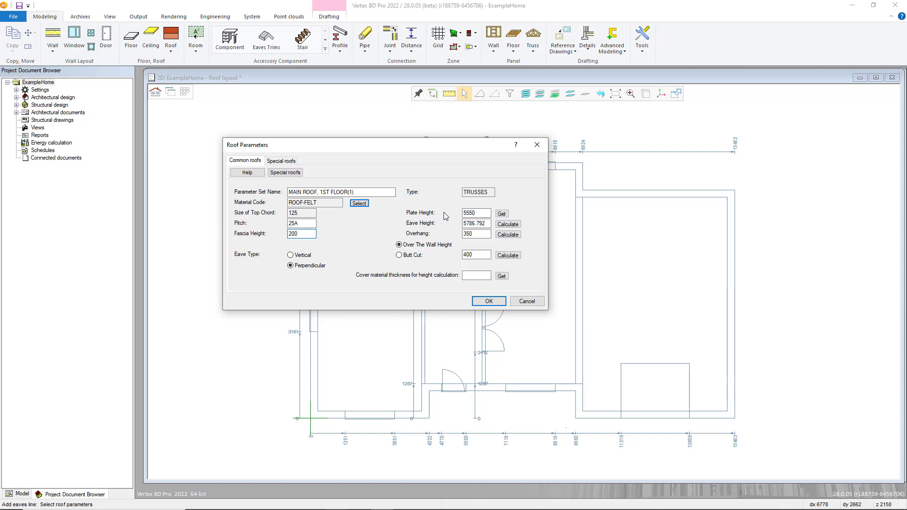
click(482, 212)
Step: Get the plate height from a wall picked in the 3D model, keeping 5550
click(507, 215)
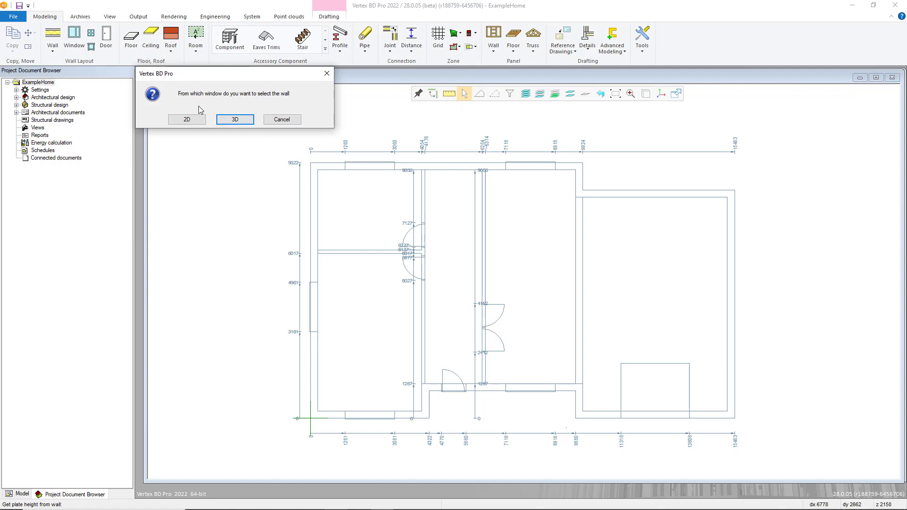
click(250, 124)
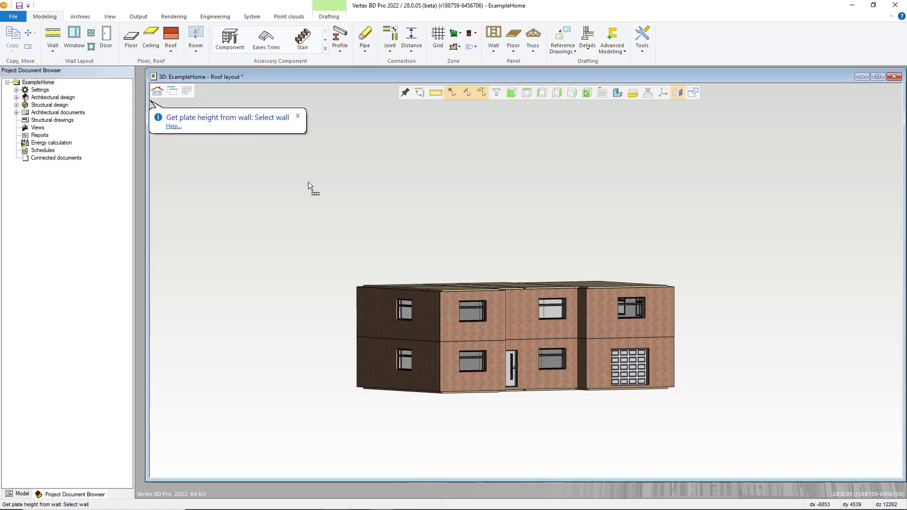
click(595, 290)
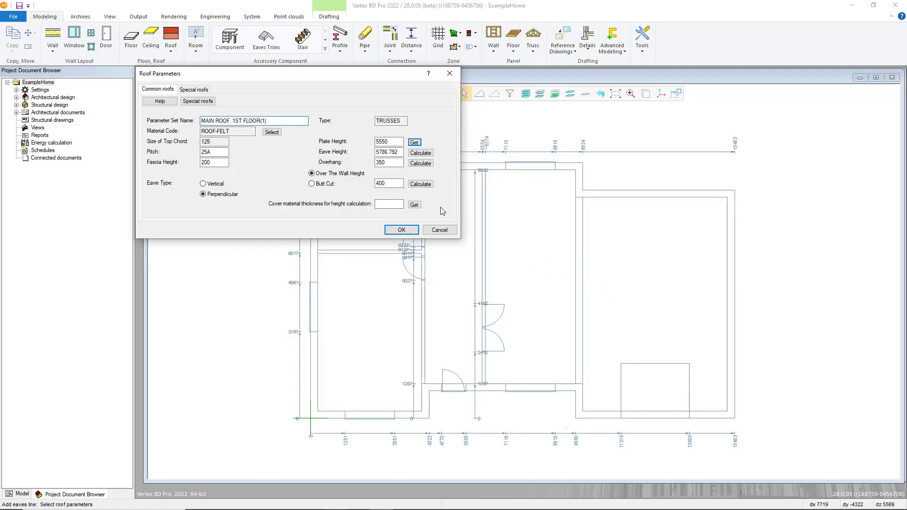
Step: Recalculate eave height to 5786.792 with overhang 350, then accept the roof parameters
click(400, 143)
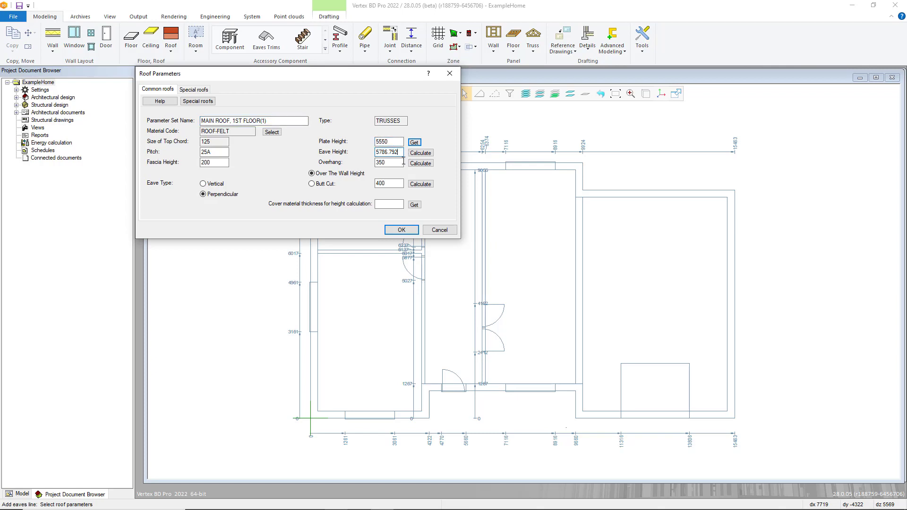
click(400, 162)
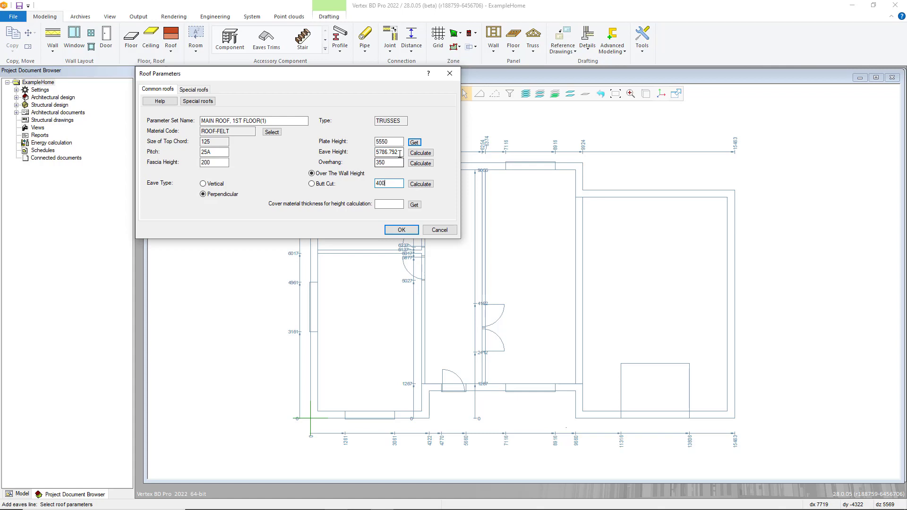
click(399, 153)
click(429, 154)
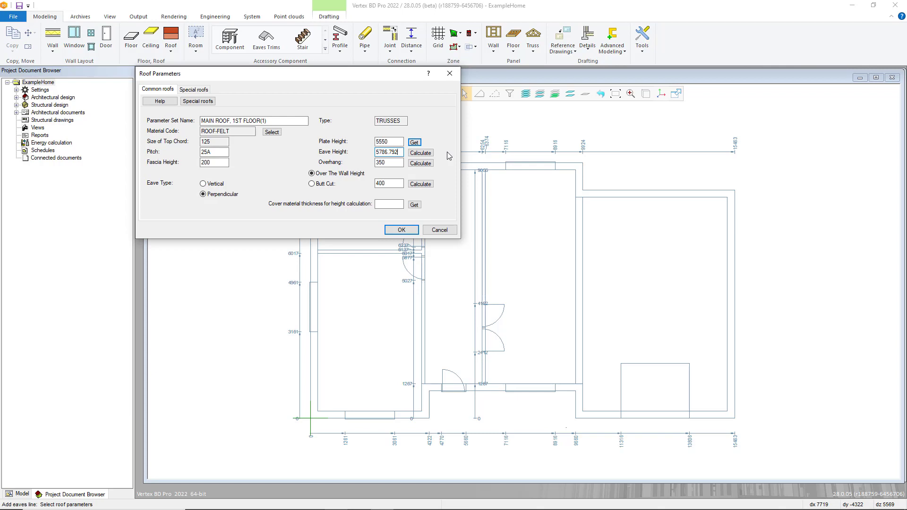
click(395, 162)
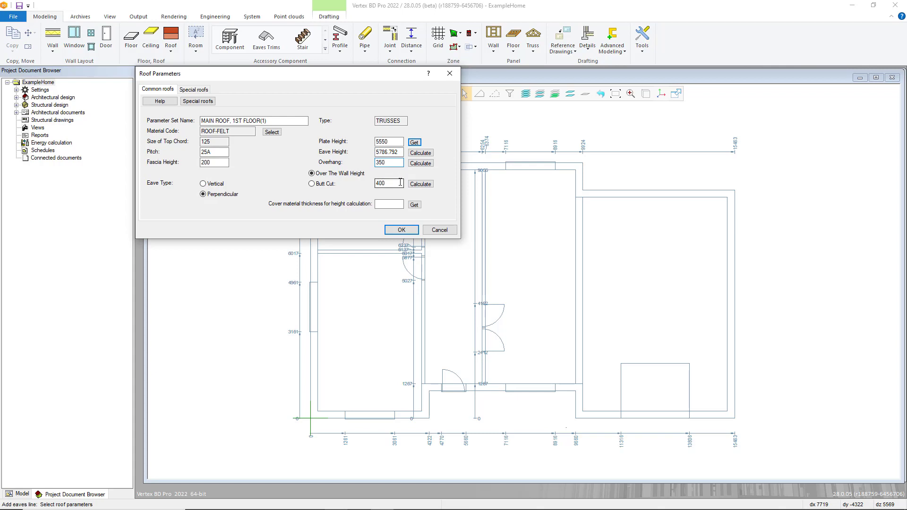
click(400, 183)
click(427, 154)
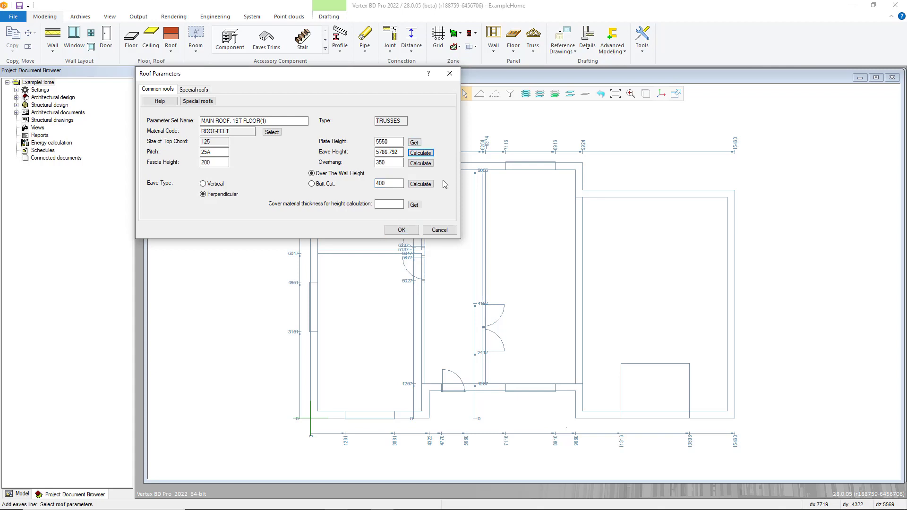
click(405, 229)
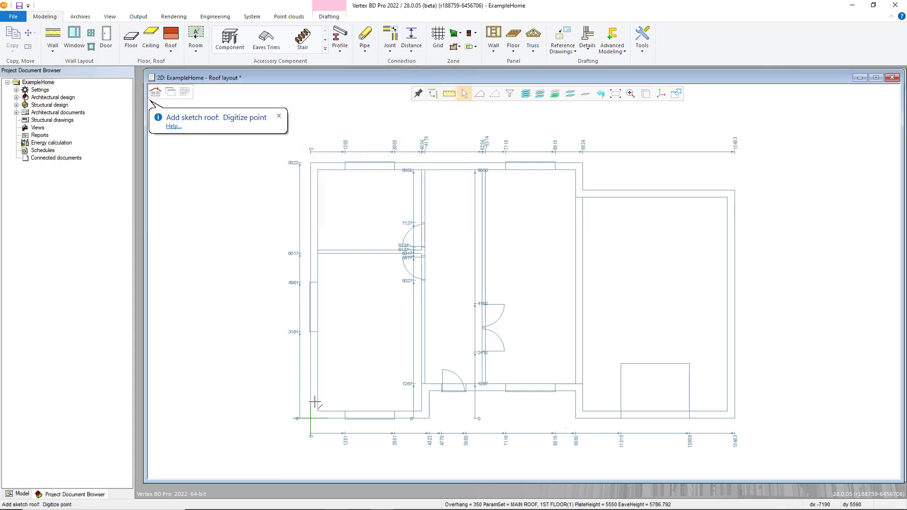
key(Escape)
Step: Start a new sketch roof at the plan's origin corner, accepting the main roof parameters
click(173, 38)
click(216, 316)
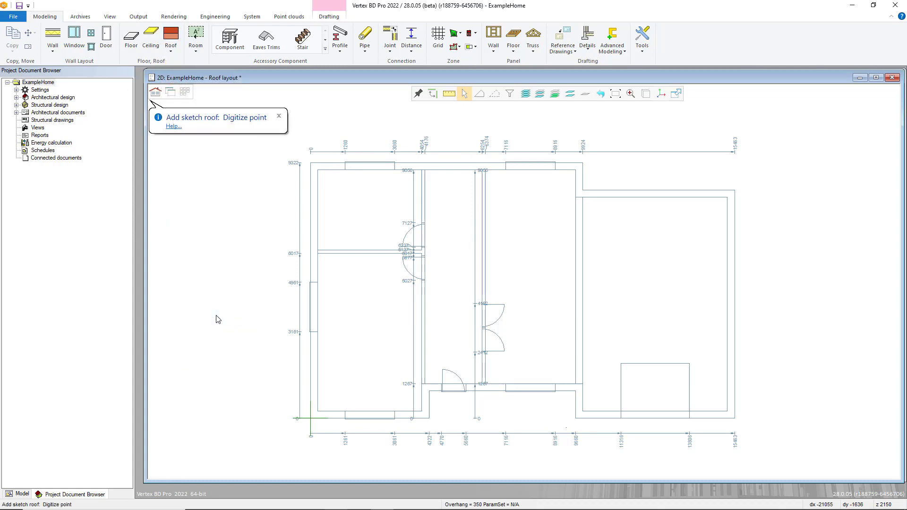
click(311, 418)
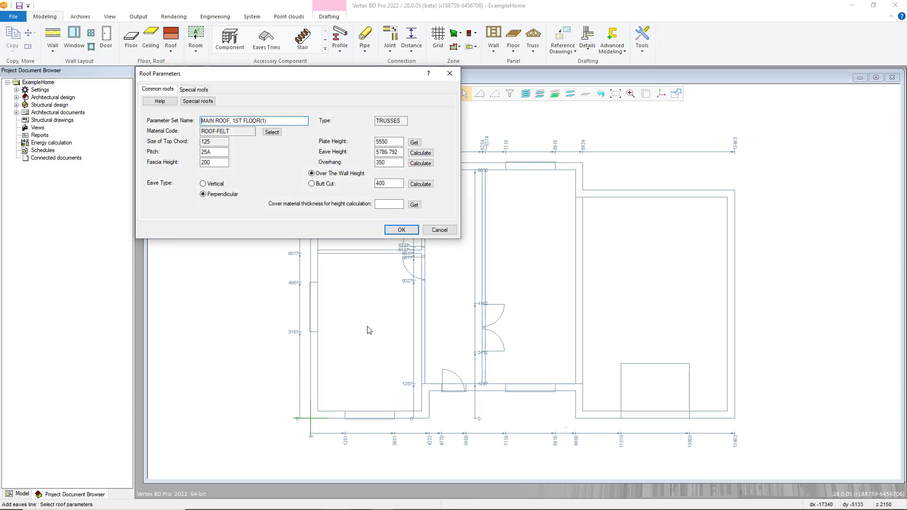
click(405, 231)
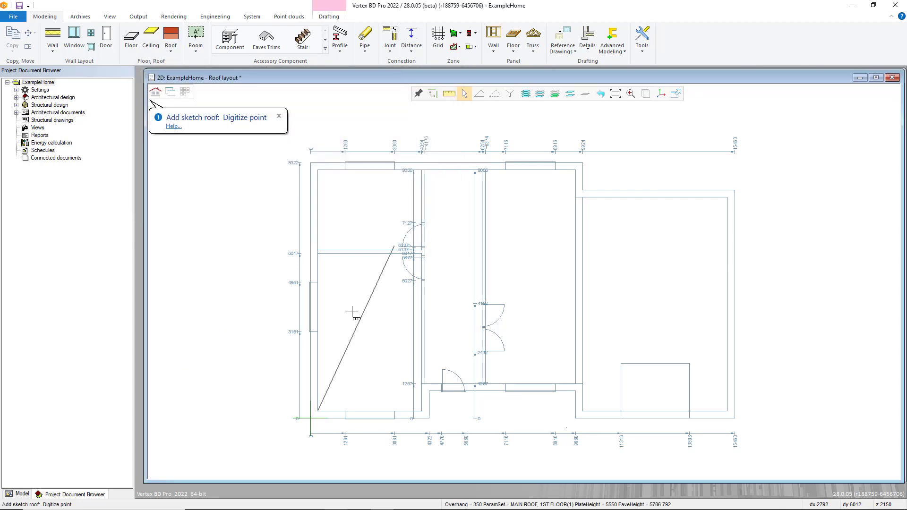
right_click(315, 169)
click(340, 216)
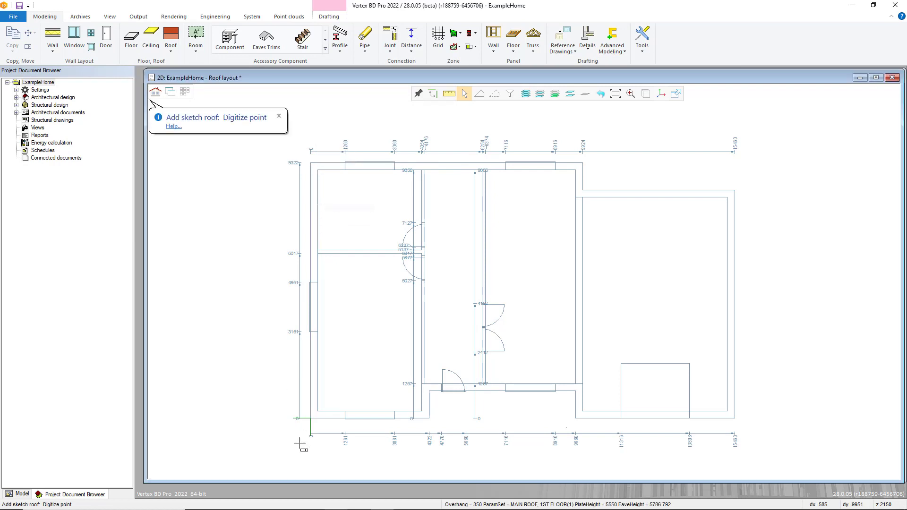
click(310, 418)
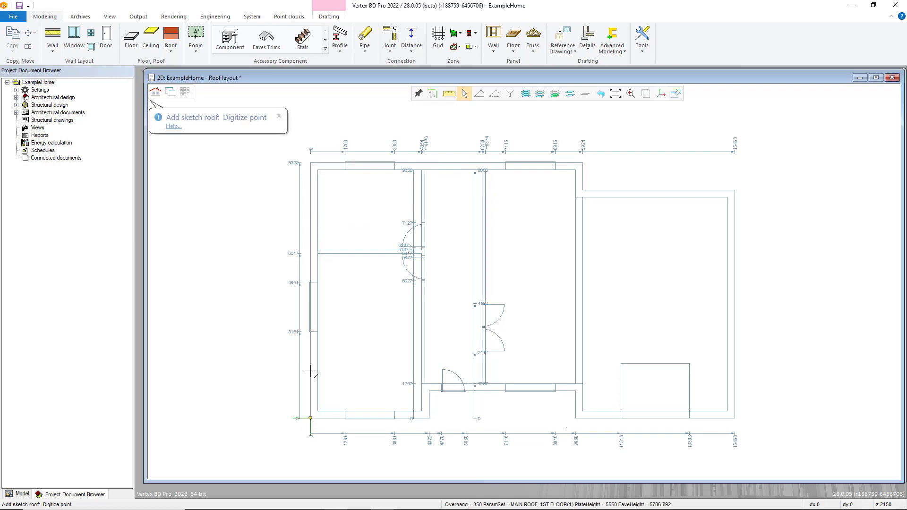
Step: Trace the house outline corner by corner, including both steps and the front recess, back to the start
click(310, 163)
click(583, 163)
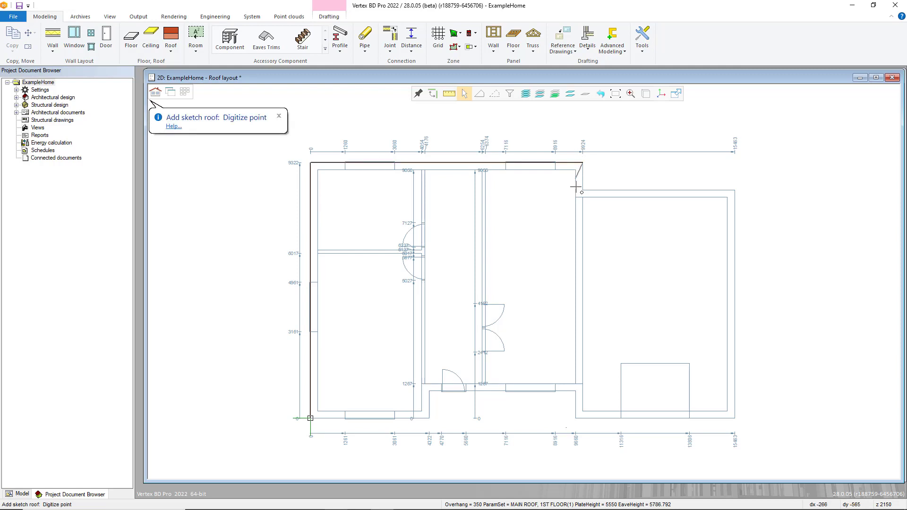
click(583, 189)
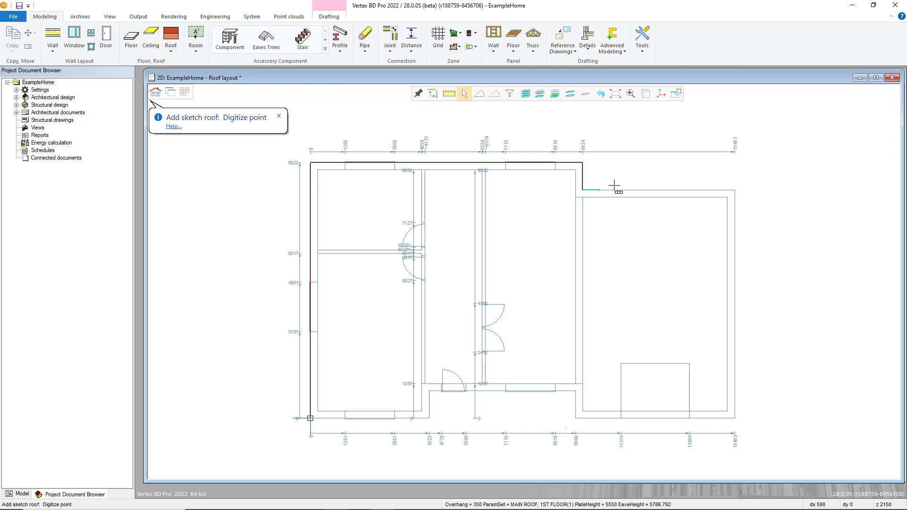
click(734, 190)
click(735, 418)
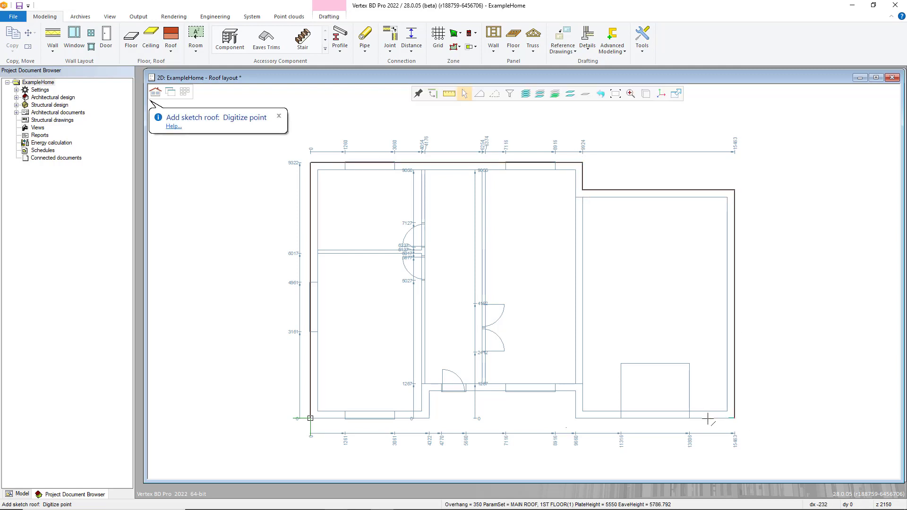
click(575, 418)
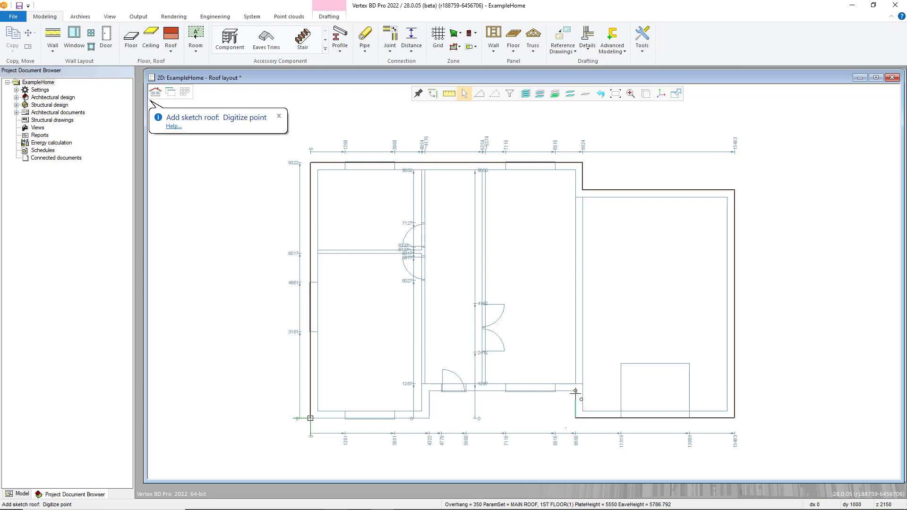
click(576, 391)
click(429, 391)
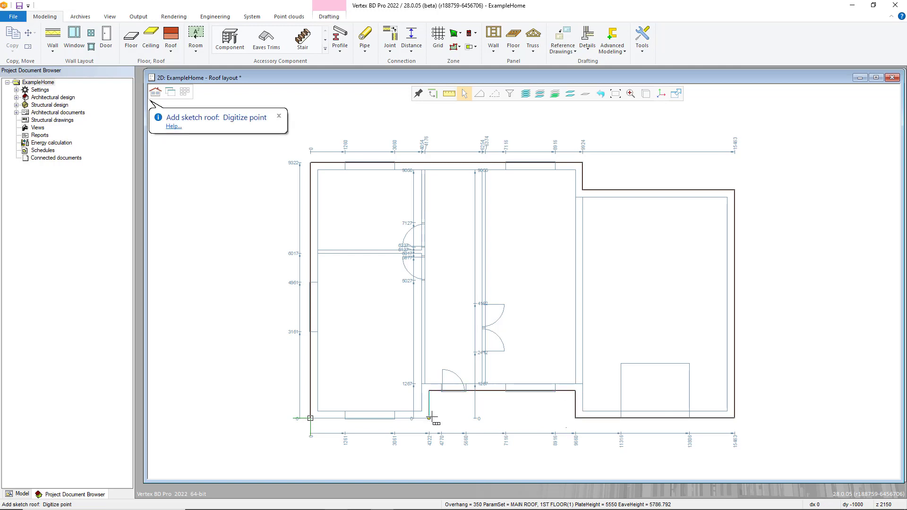
click(429, 418)
click(310, 418)
Step: Finish the closed outline so hips and ridges generate, then exit sketch roof drawing
right_click(309, 418)
click(330, 448)
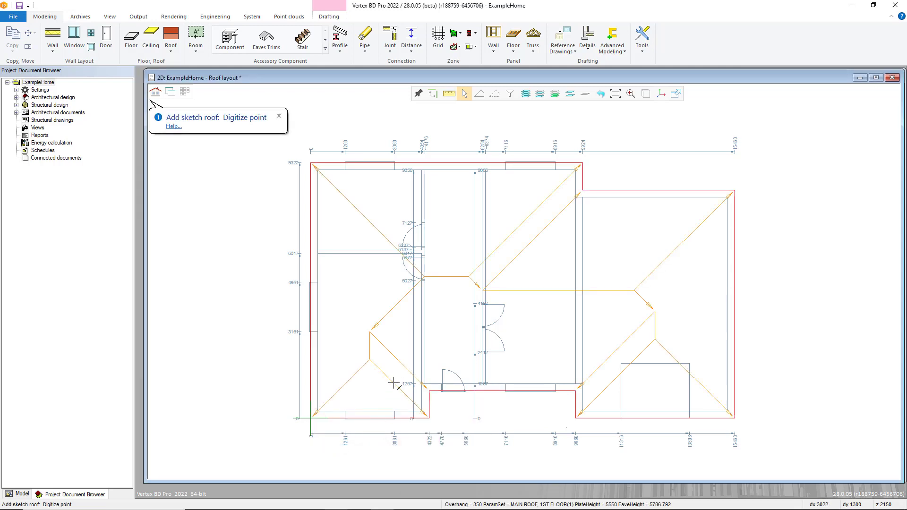
right_click(220, 249)
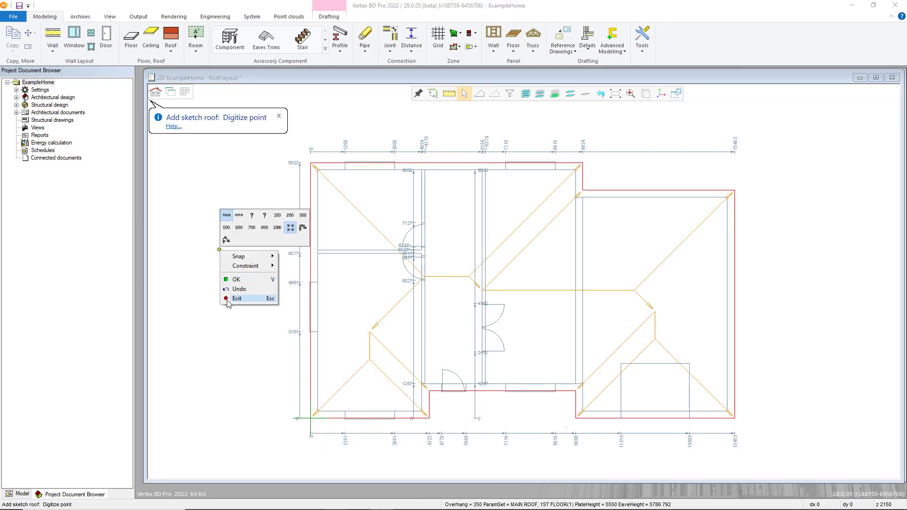
click(227, 299)
Step: Select the new sketch roof, move its left edge handle, and bring up that edge's gable choices
click(456, 277)
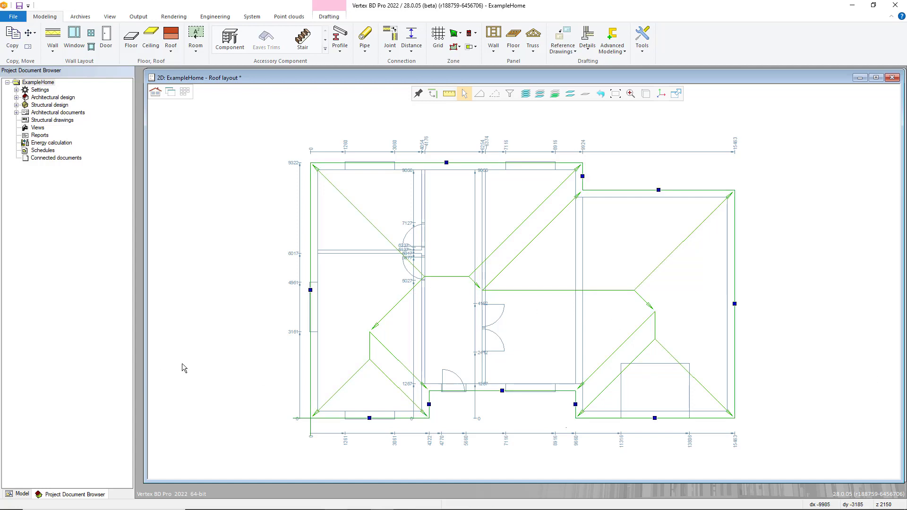
click(311, 290)
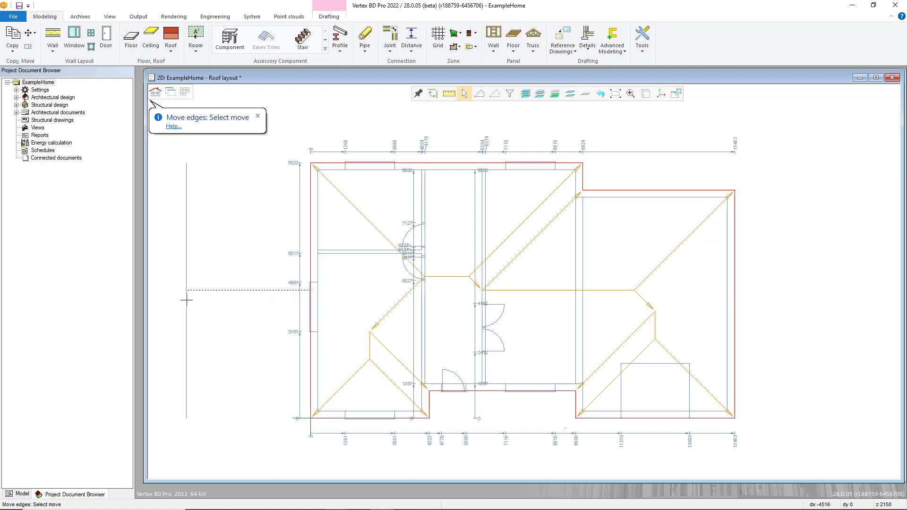
click(309, 299)
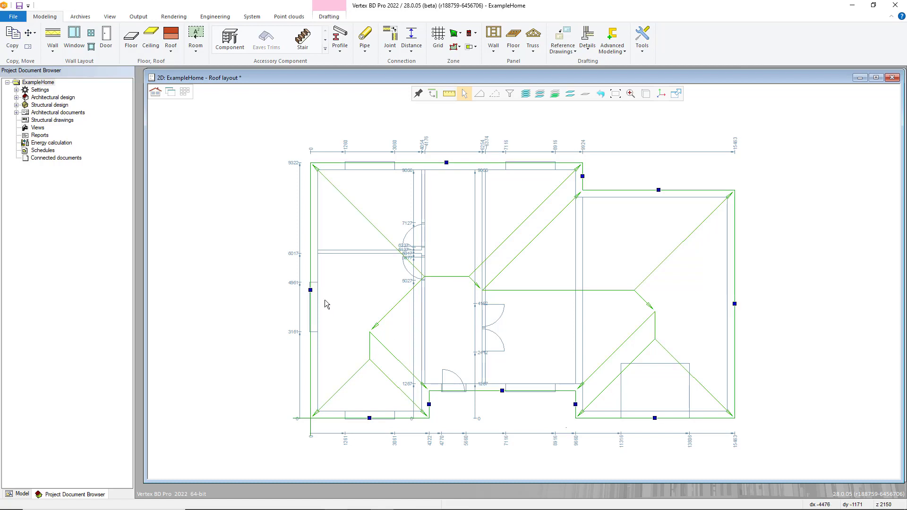
mouse_move(310, 290)
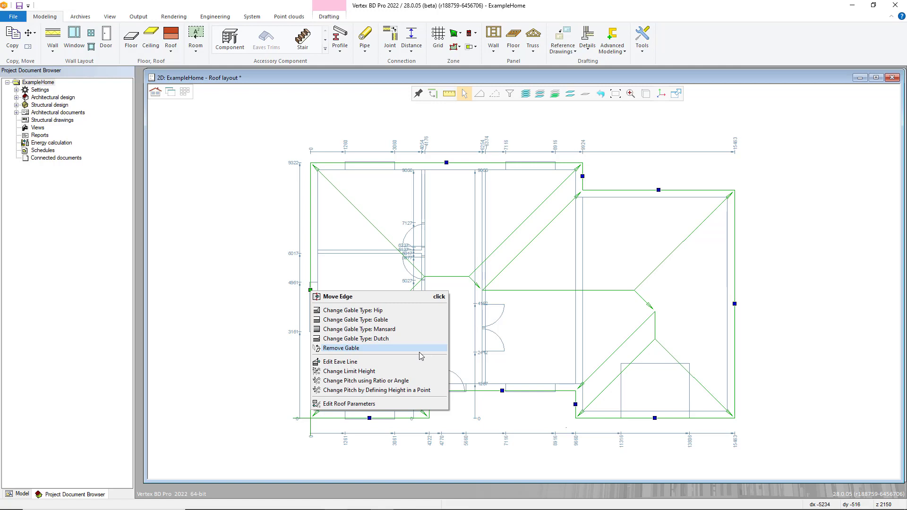
Step: Remove the left and right side gables and set both front wing ends to Gable type
click(419, 350)
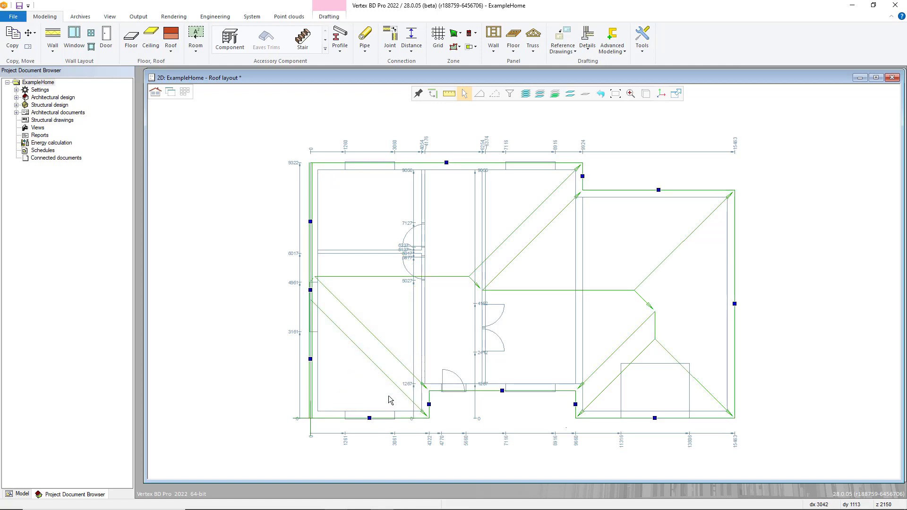
mouse_move(370, 418)
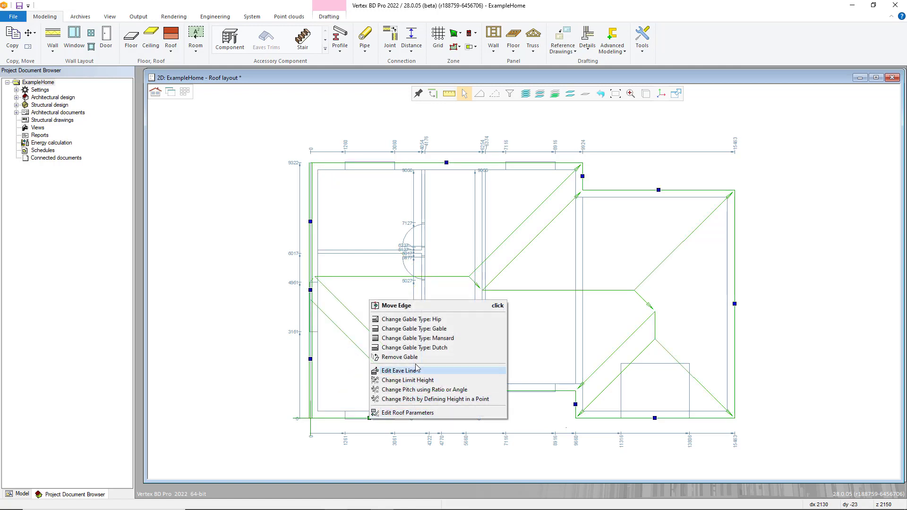
click(448, 333)
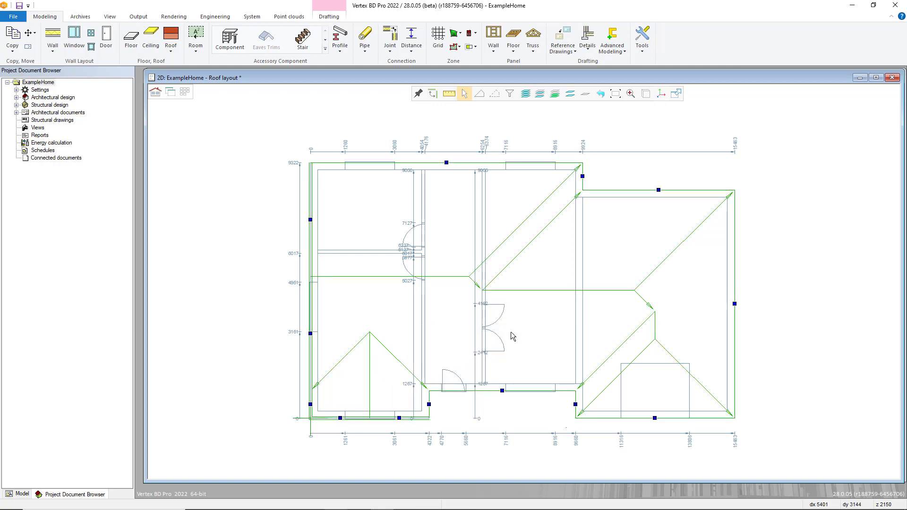
mouse_move(734, 304)
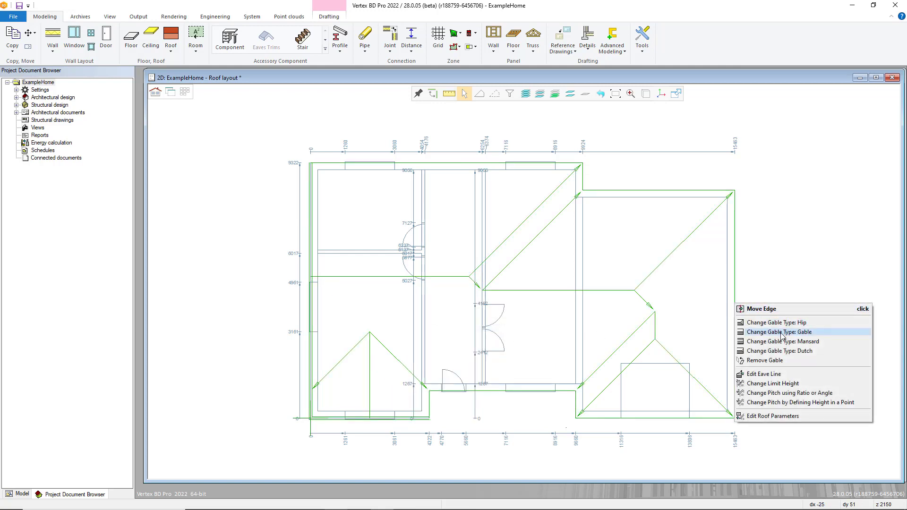
click(779, 360)
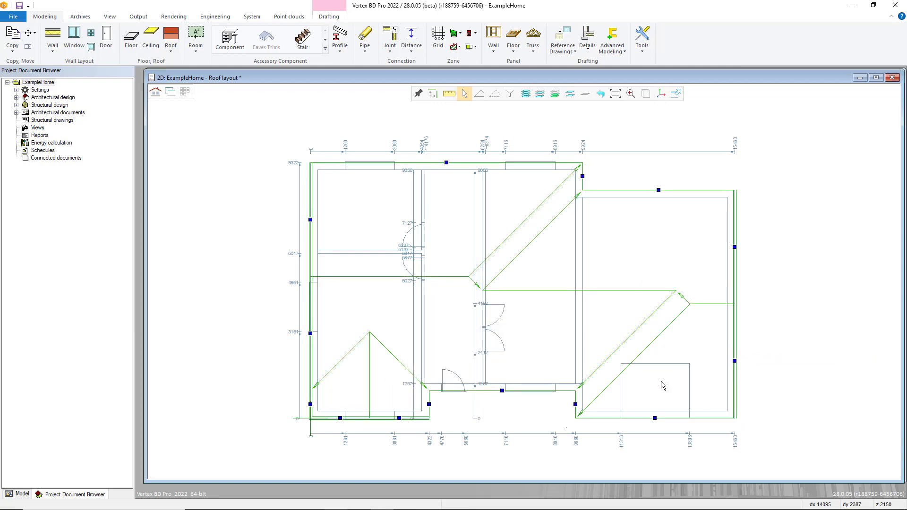
mouse_move(652, 419)
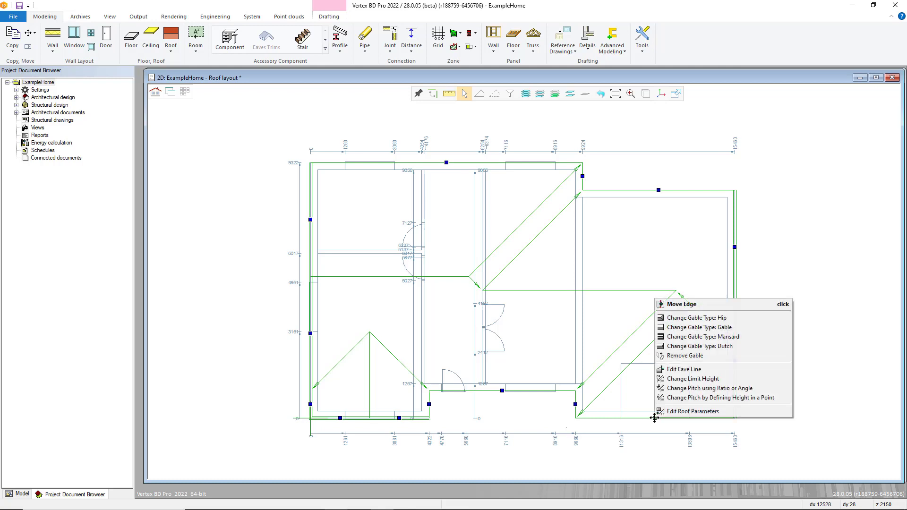
click(712, 333)
Step: Convert the sketch roof surfaces into roof slopes and switch to a 3D view of the house
right_click(815, 298)
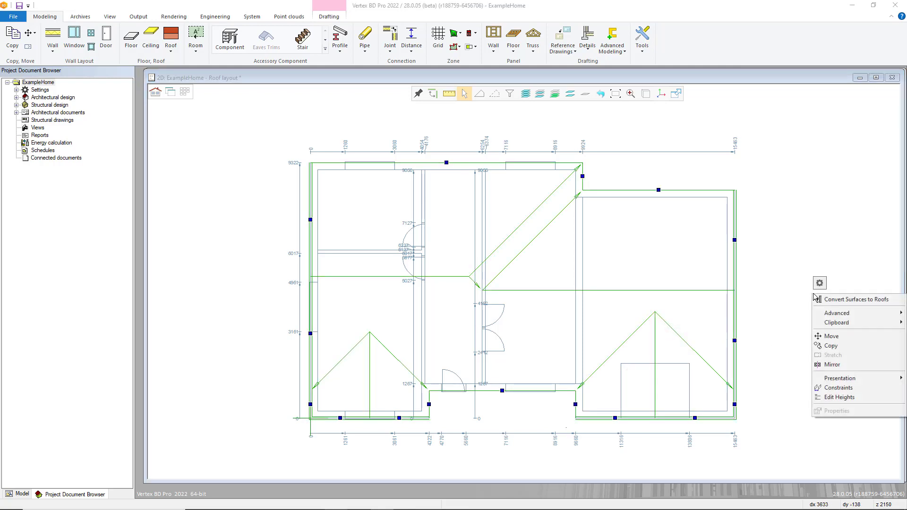
click(842, 301)
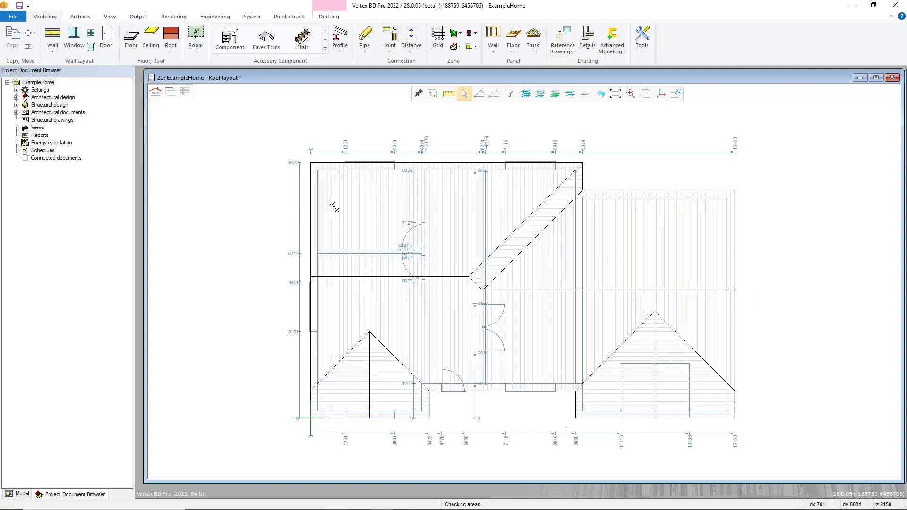
click(170, 94)
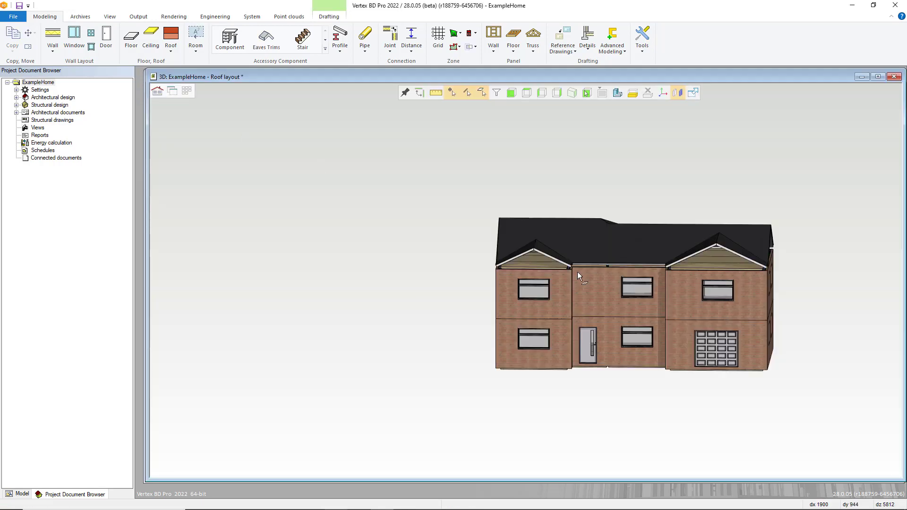